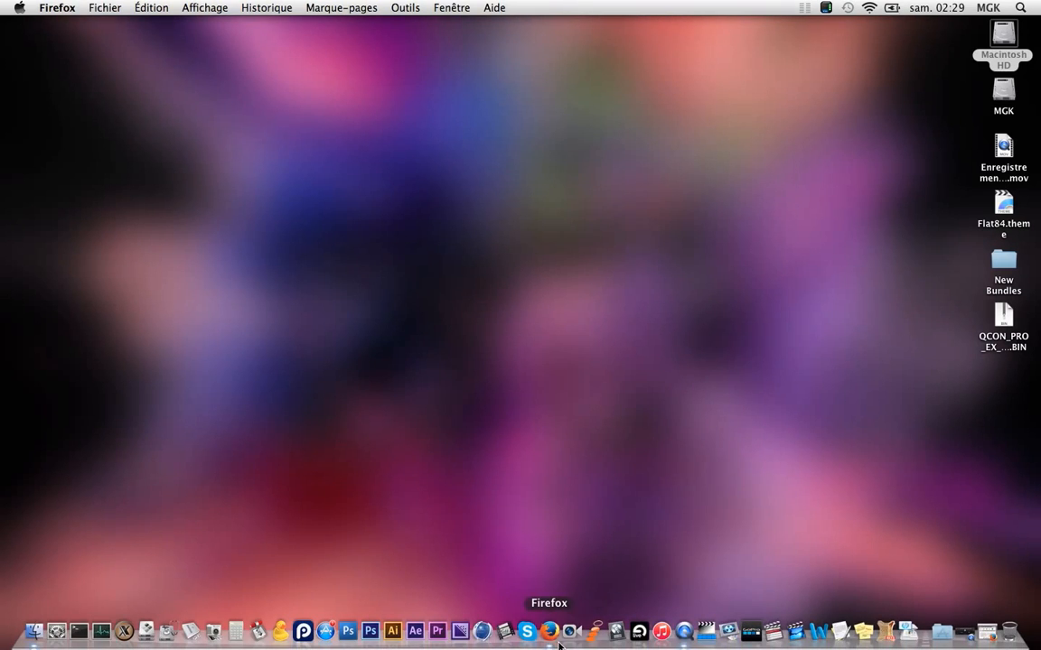
- Switch to Firefox and open the support downloads page of the iCON website
click(550, 629)
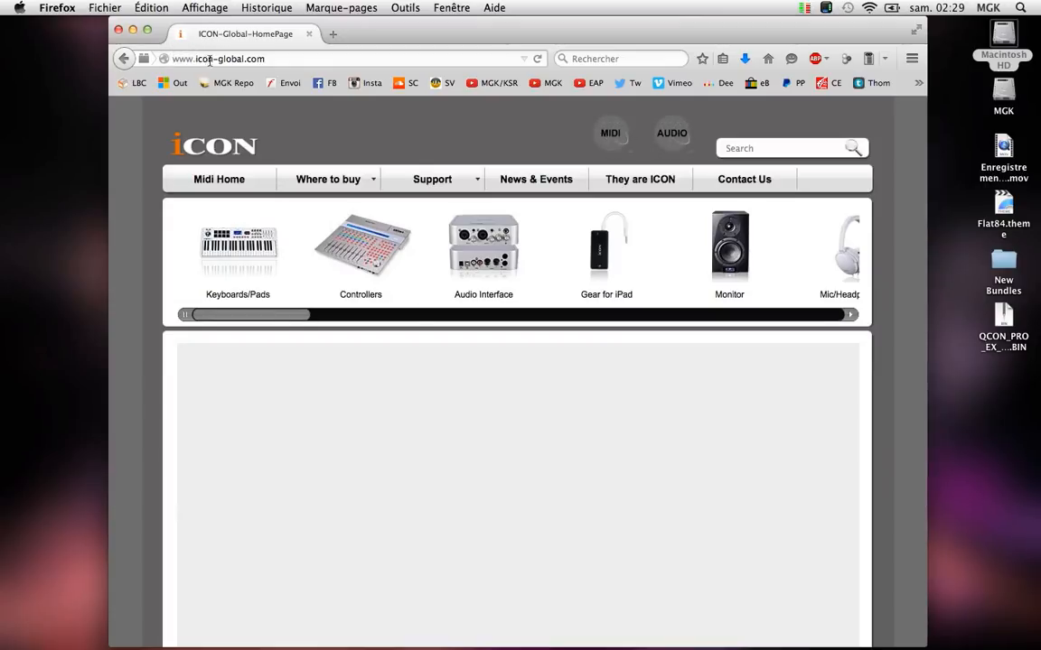
mouse_move(484, 170)
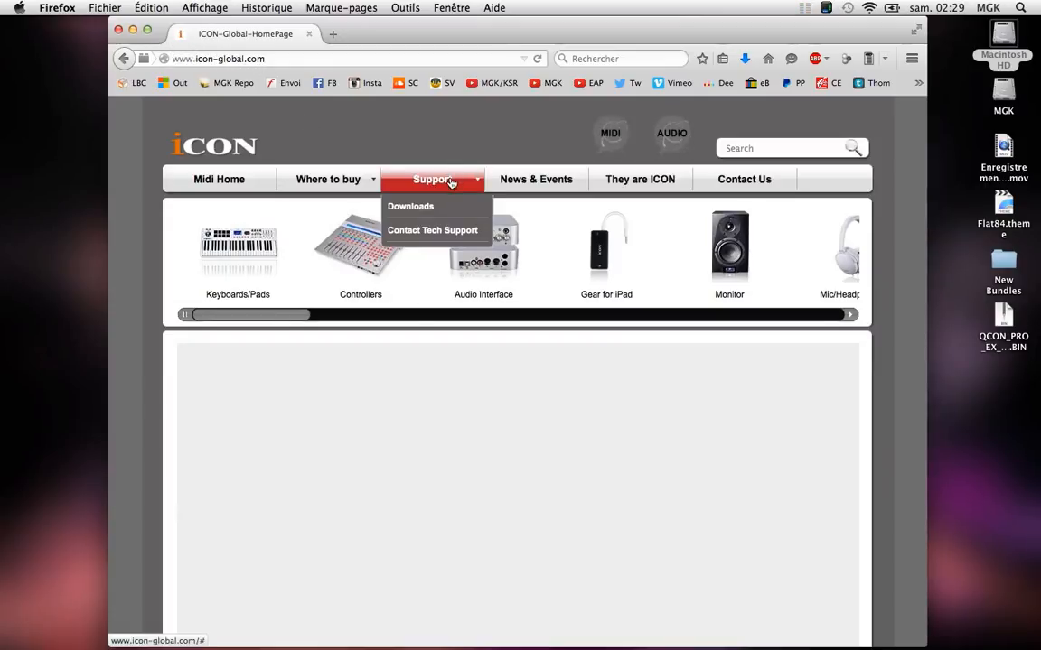
click(418, 209)
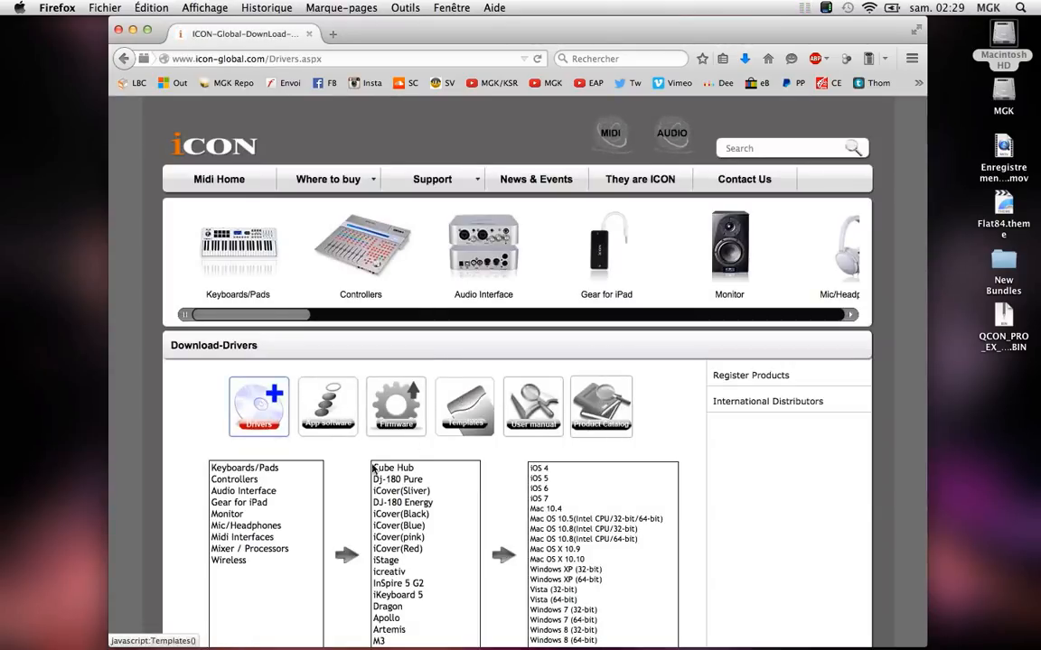
- List the app software downloads available for the Qcon Pro in the Controllers category
scroll(405, 542, down, 5)
scroll(398, 533, up, 5)
scroll(377, 359, down, 3)
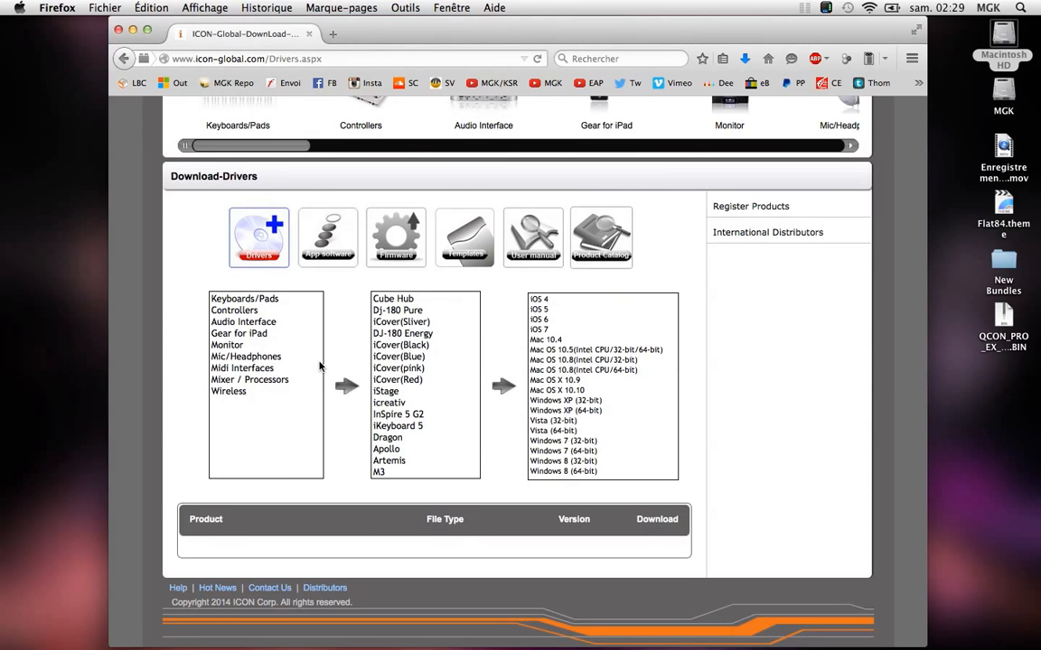
click(327, 246)
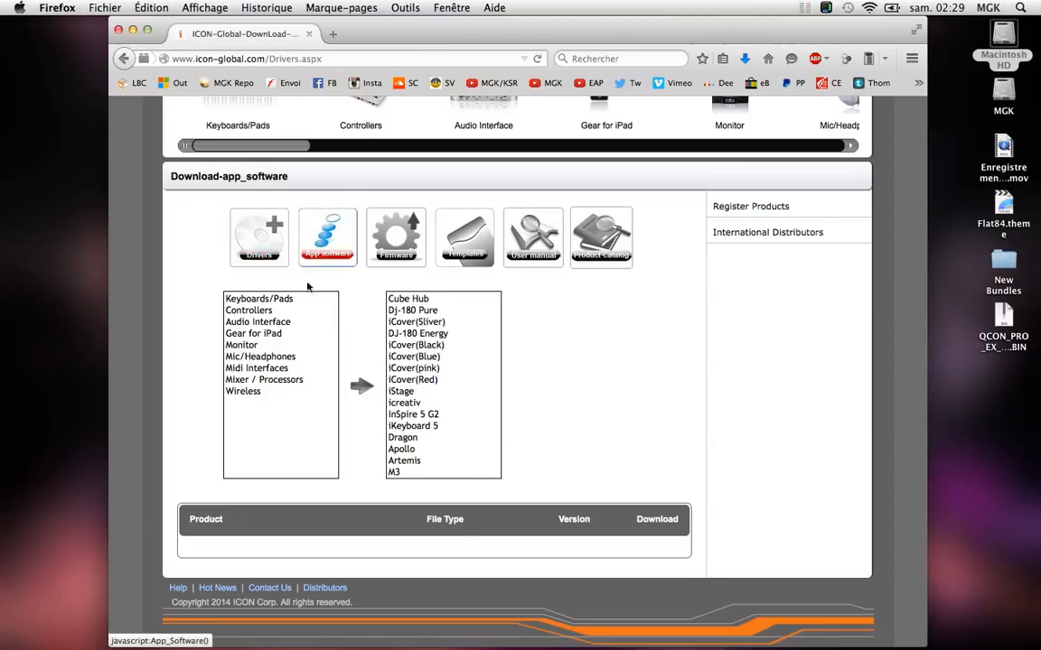
click(245, 310)
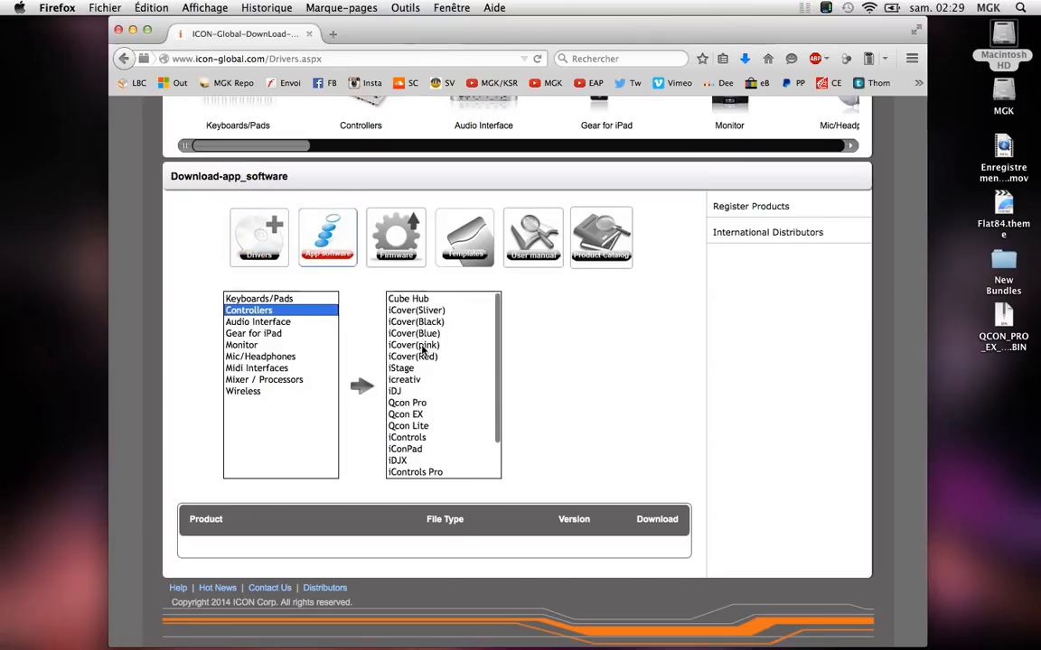
scroll(411, 343, down, 3)
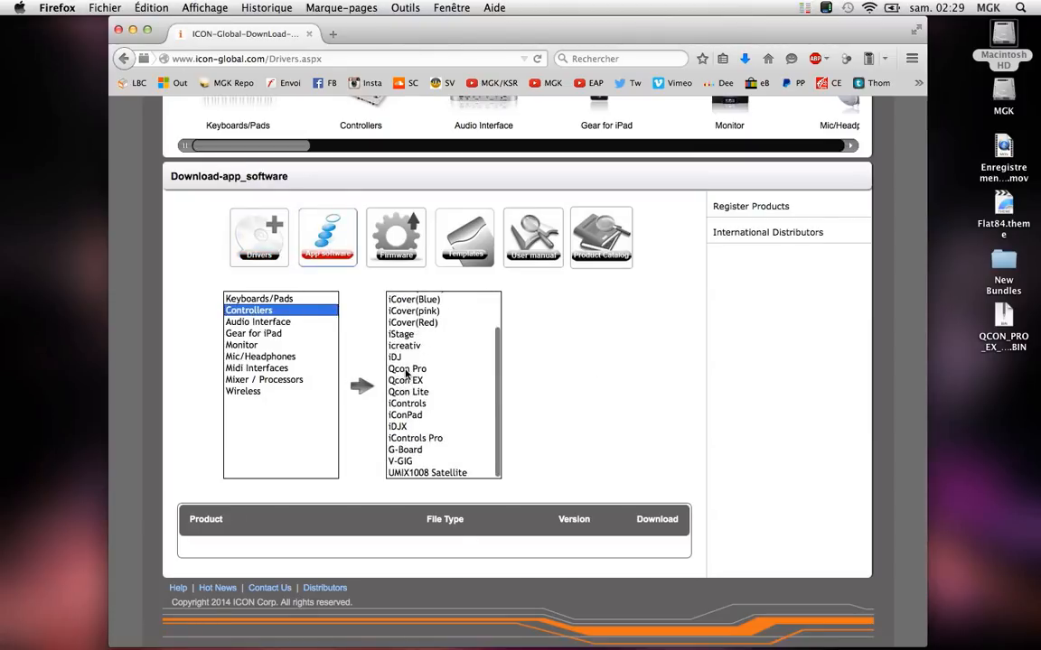
click(406, 370)
scroll(407, 389, down, 2)
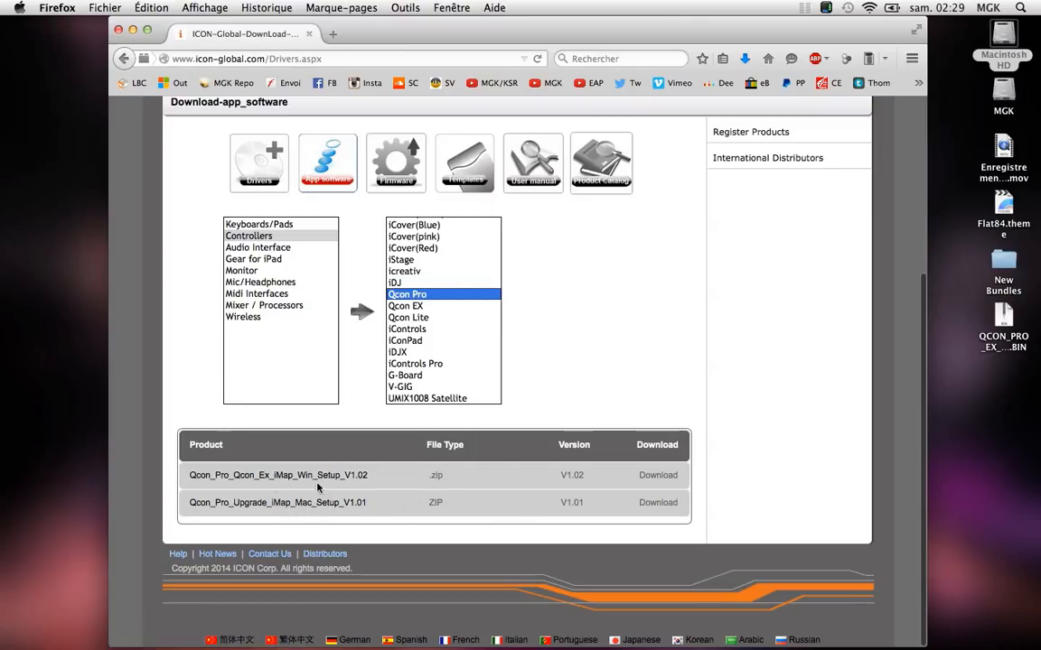
- List the firmware downloads available for the Qcon Pro in the Controllers category
scroll(542, 402, up, 3)
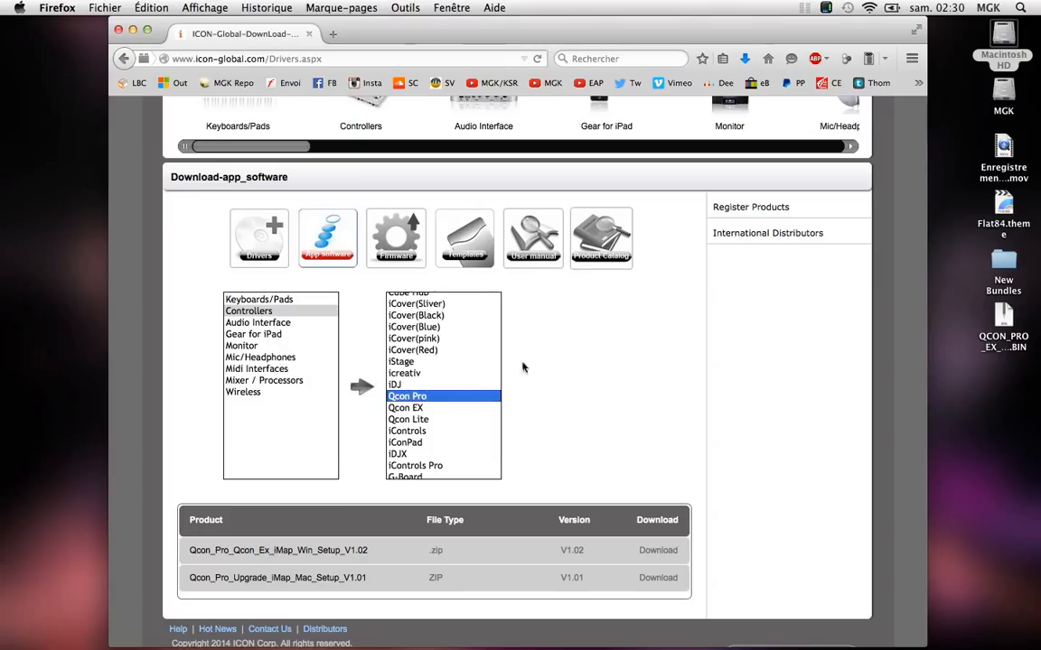
click(398, 254)
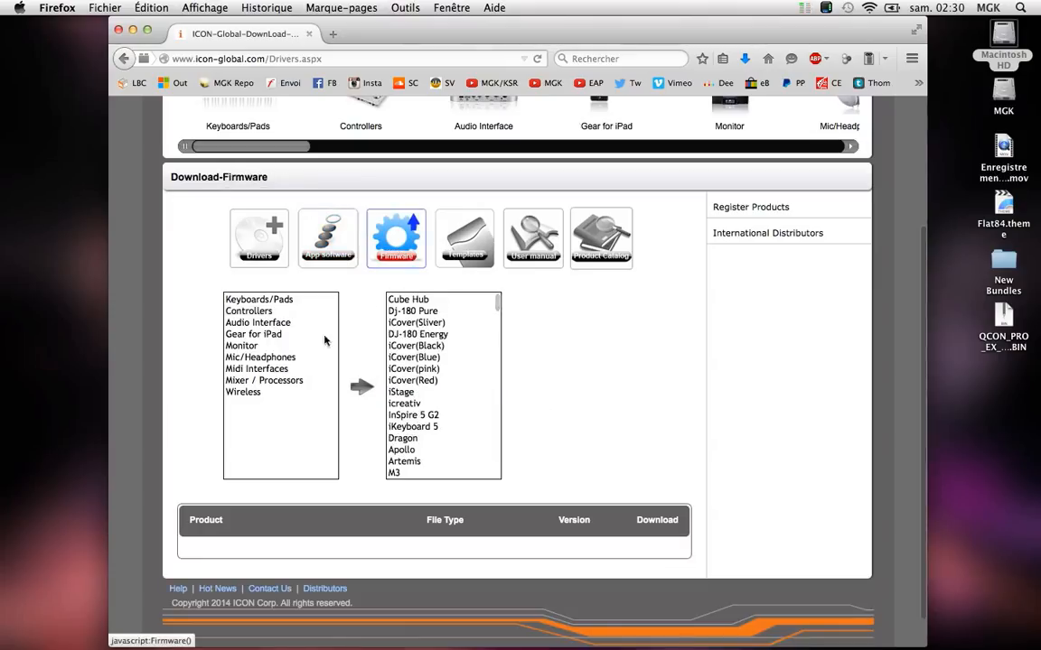
click(249, 312)
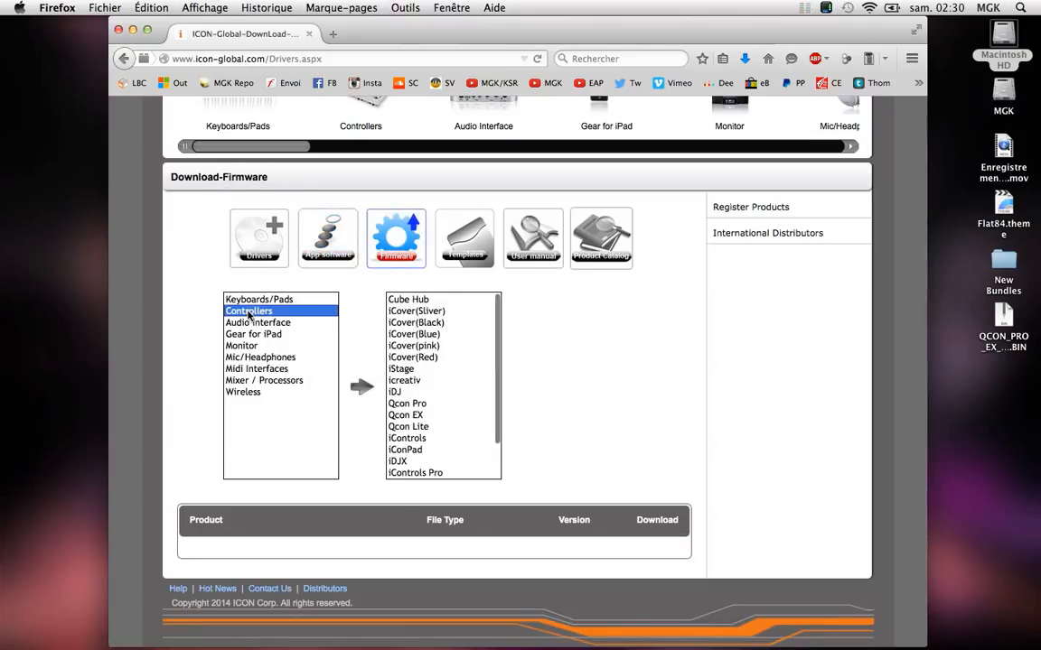
scroll(440, 393, down, 1)
scroll(440, 393, down, 1)
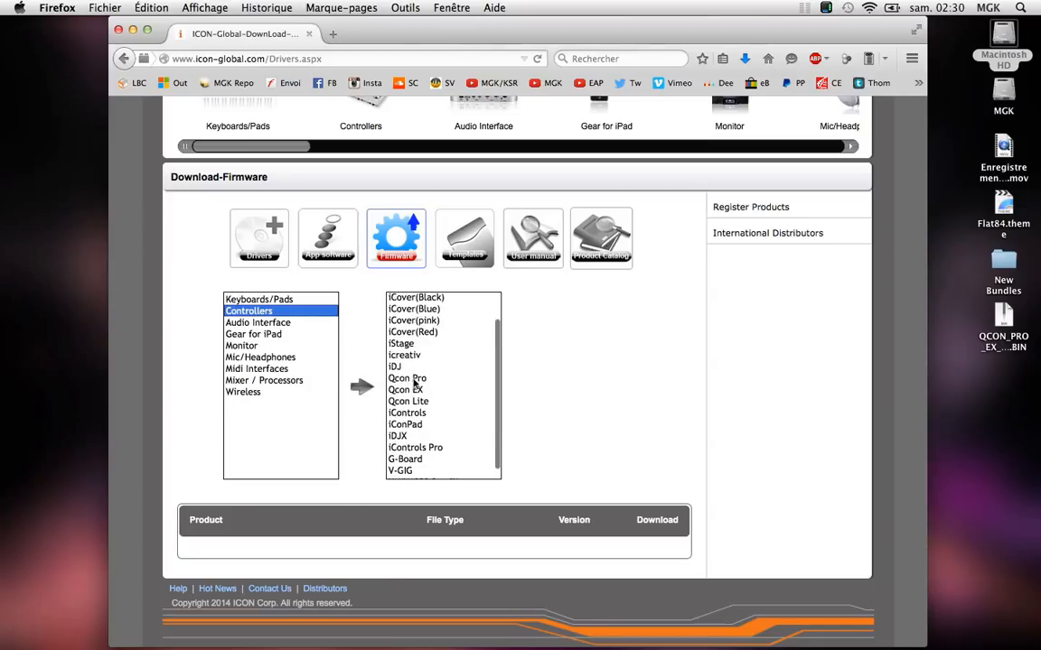
click(421, 380)
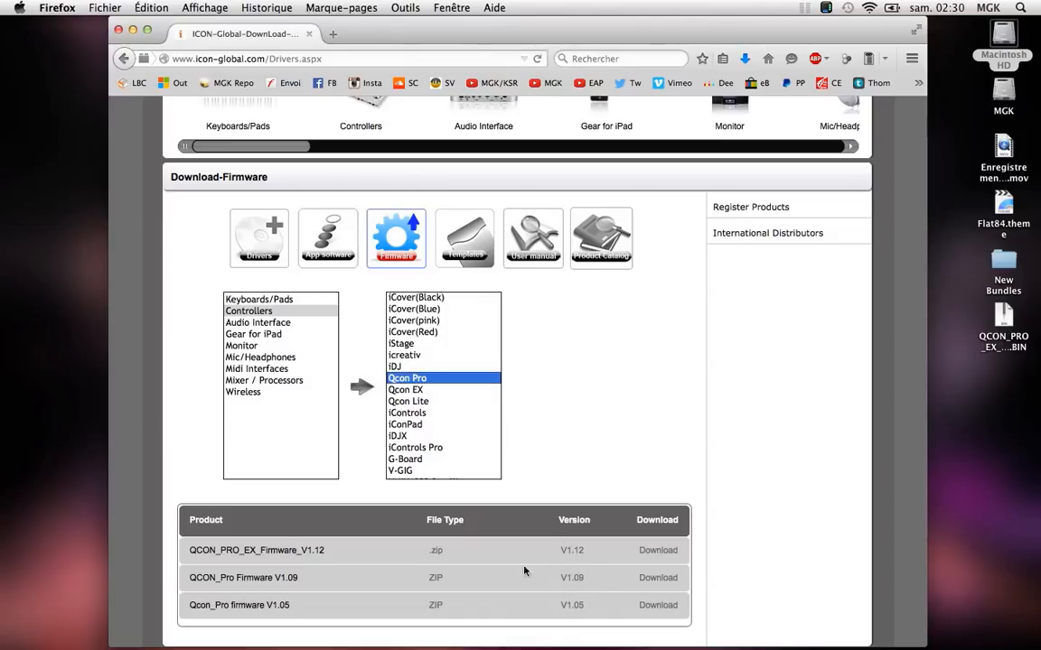
- Revisit the app software download section and return to the firmware section
click(329, 261)
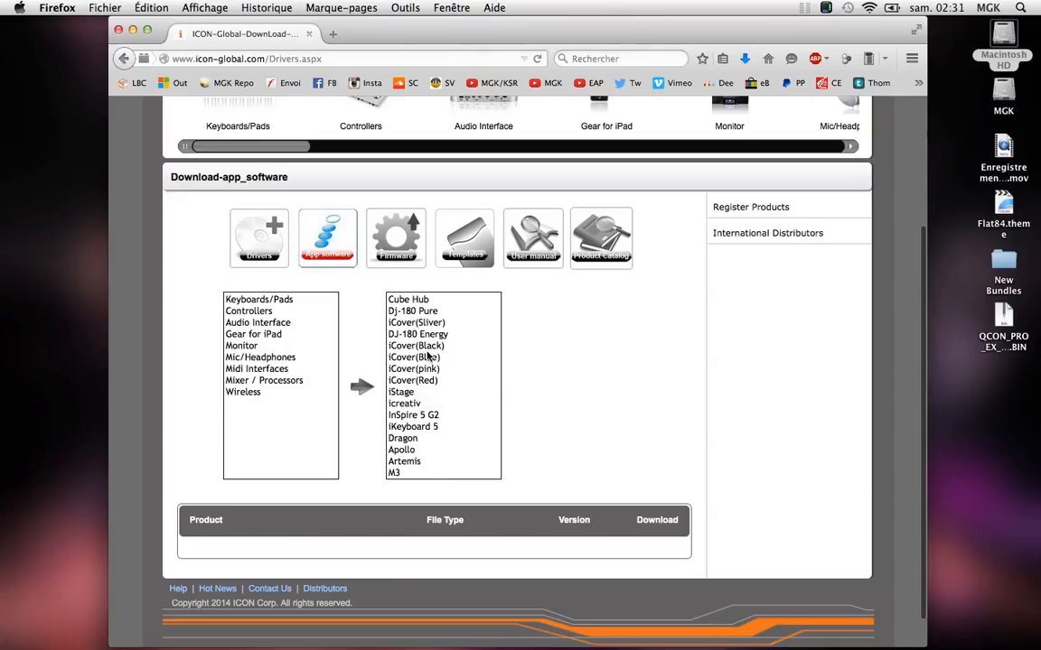
click(406, 244)
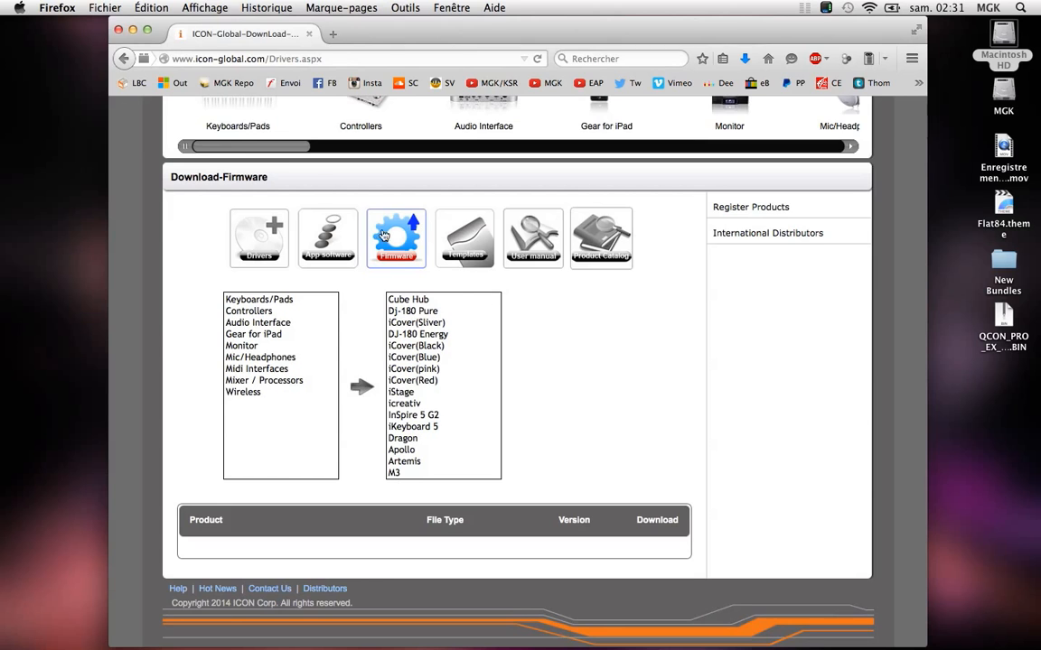
- Switch to the Finder desktop, open the QconPro Upgrade disk image and select the QconPro/QconEx Upgrade iMap application
key(super+h)
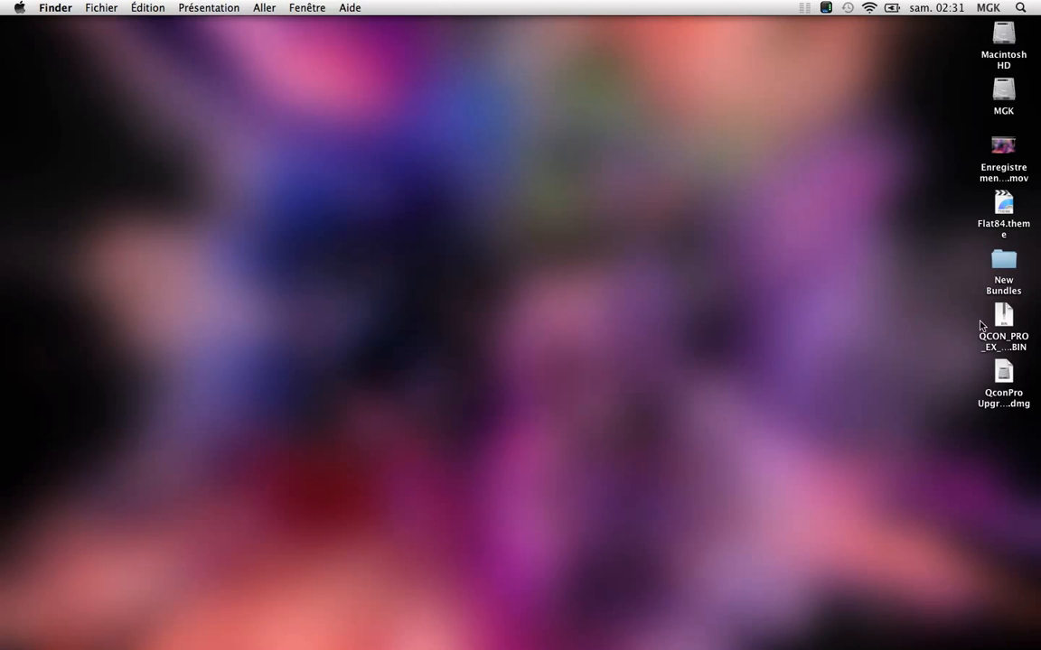
click(998, 383)
double_click(998, 383)
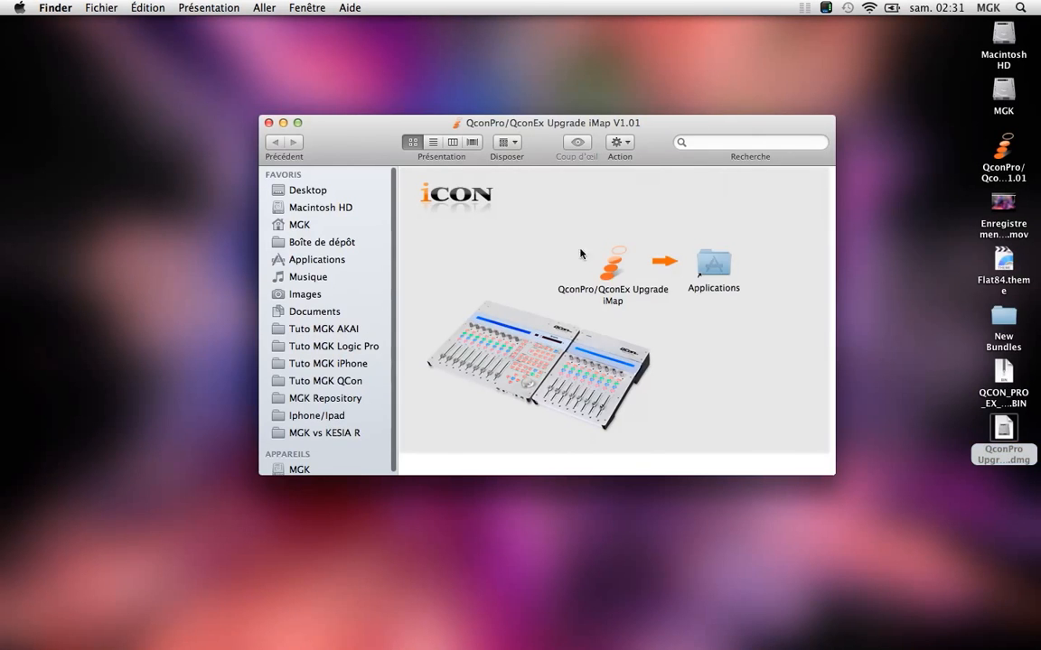
drag(626, 278, 607, 263)
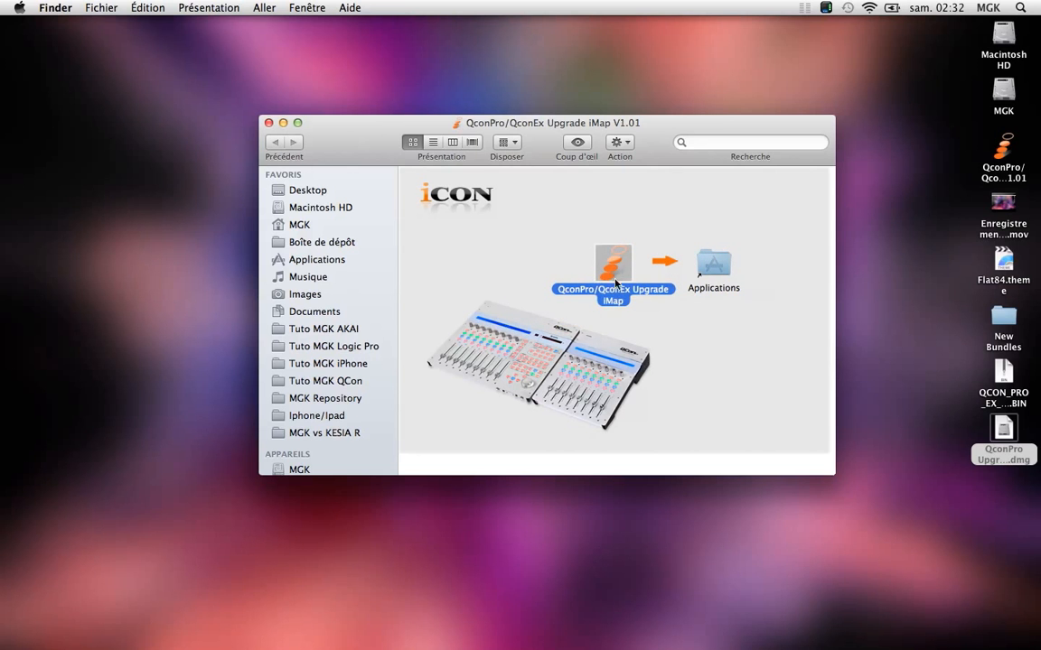
mouse_move(651, 641)
- Close the disk image window and eject the QconPro/QconEx Upgrade iMap V1.01 volume
click(268, 122)
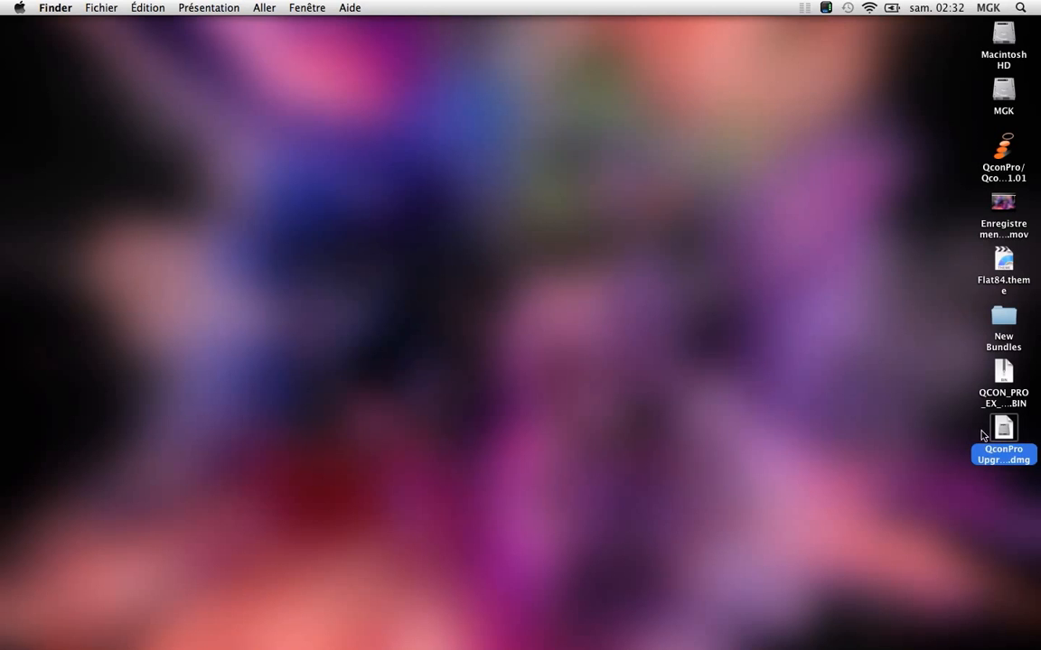
right_click(1004, 148)
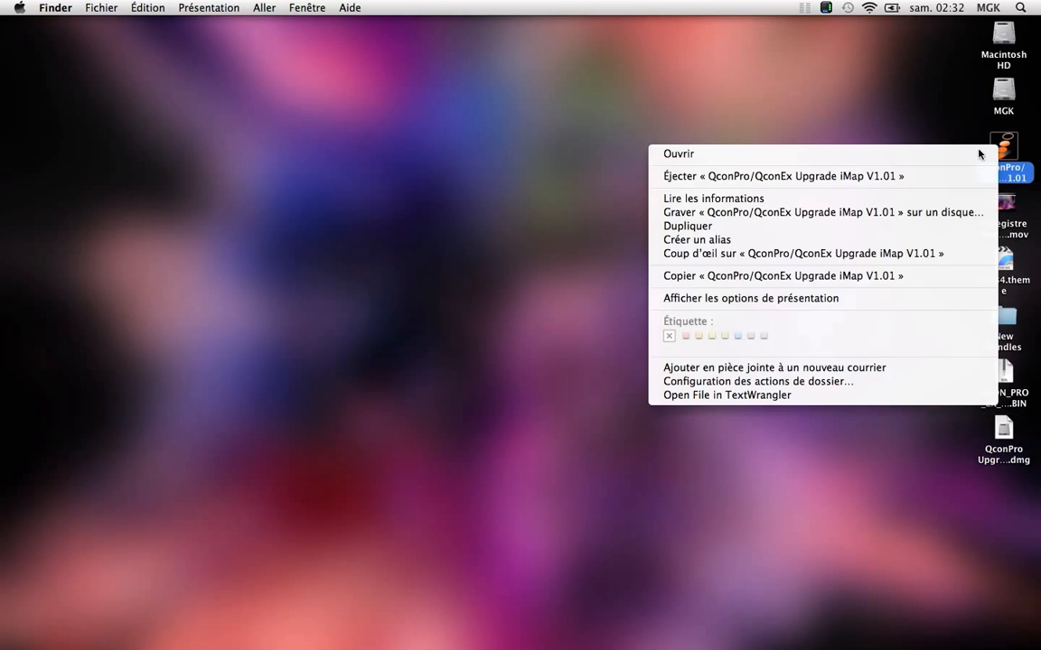
click(838, 176)
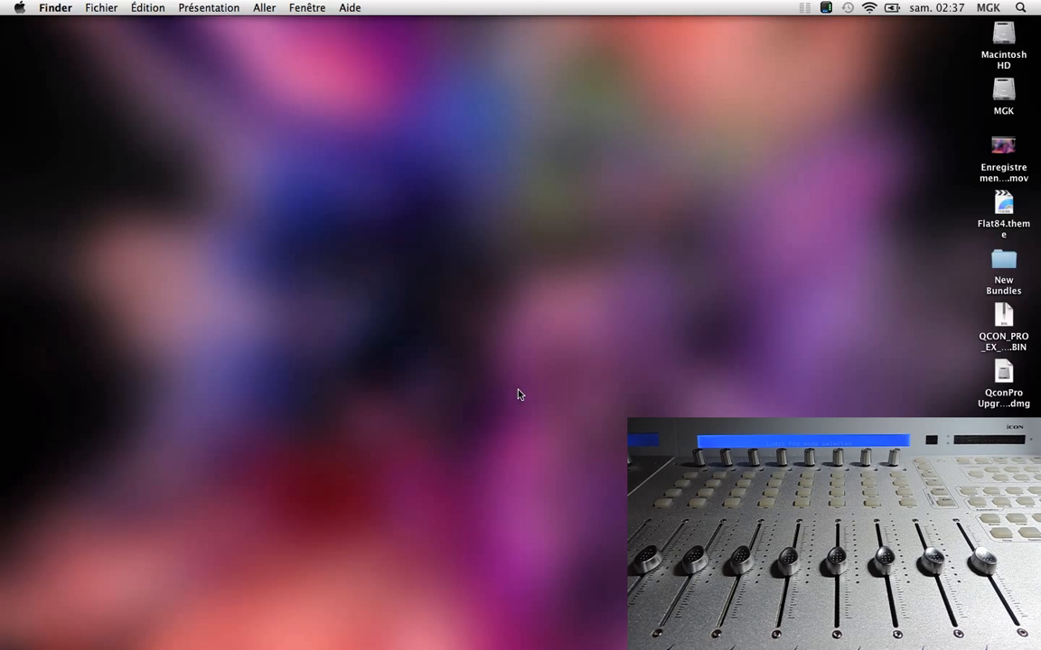
- Launch Upgrade iMap and set its MIDI out device to iCON QCON Pro V1.08
click(607, 638)
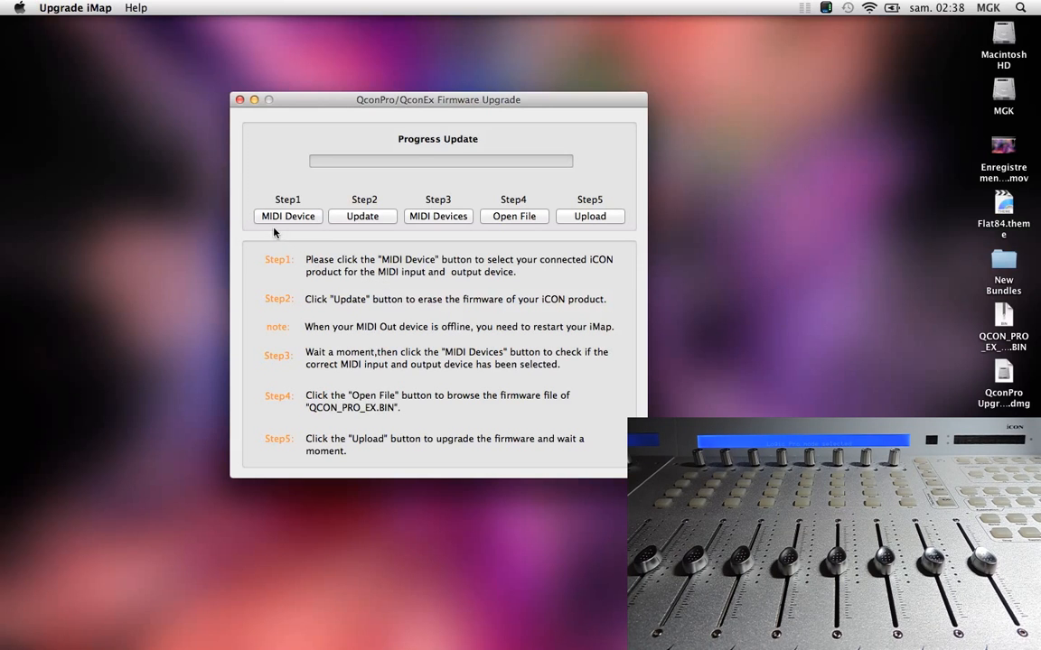
click(298, 220)
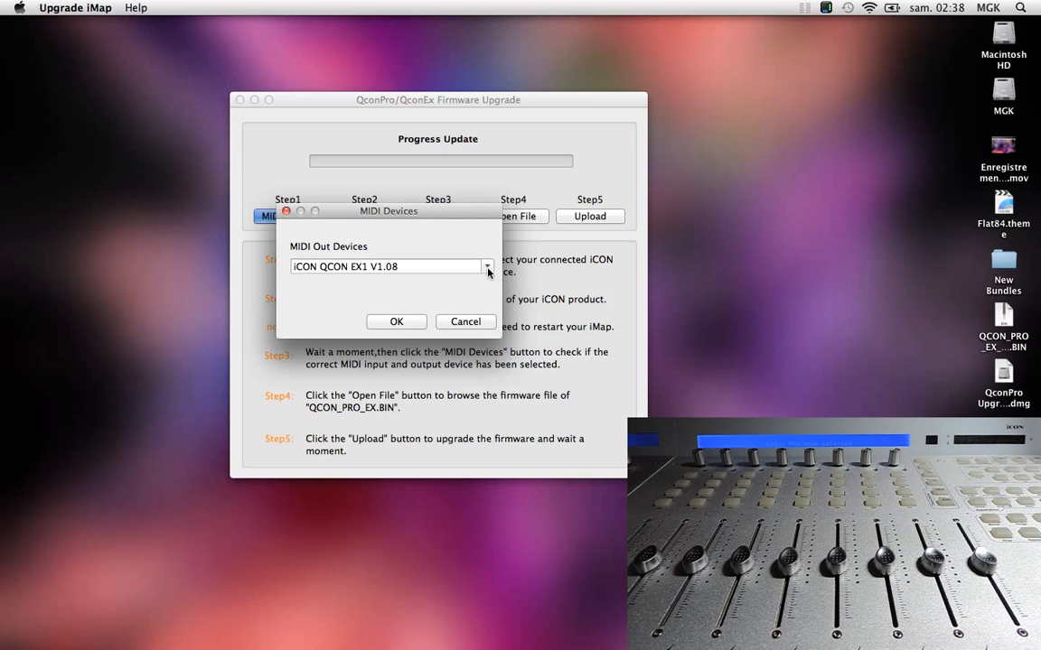
click(487, 267)
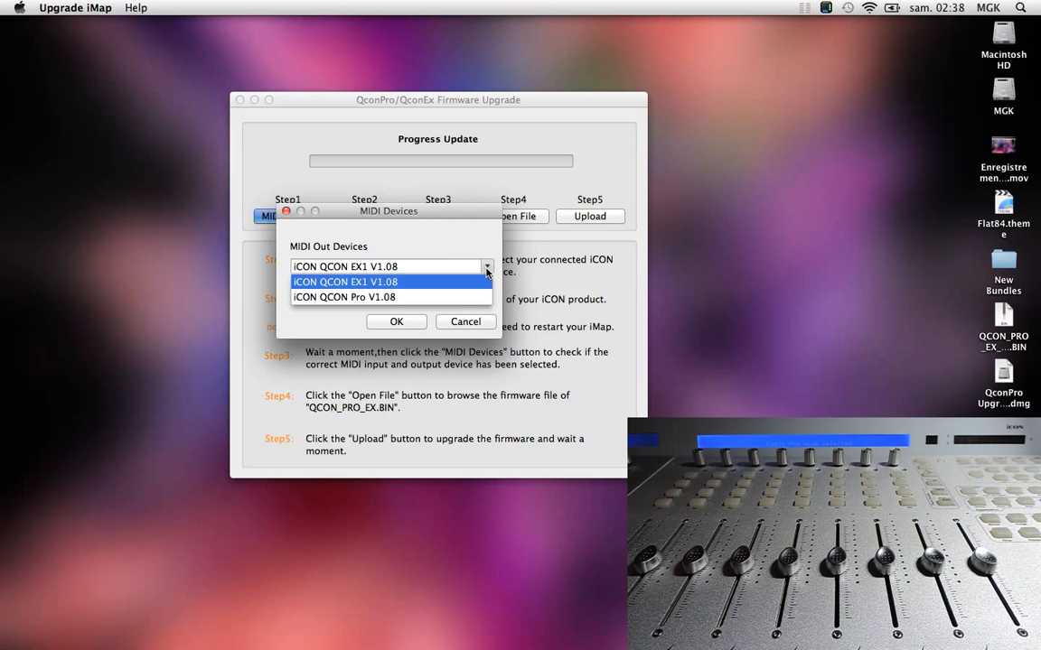
click(343, 297)
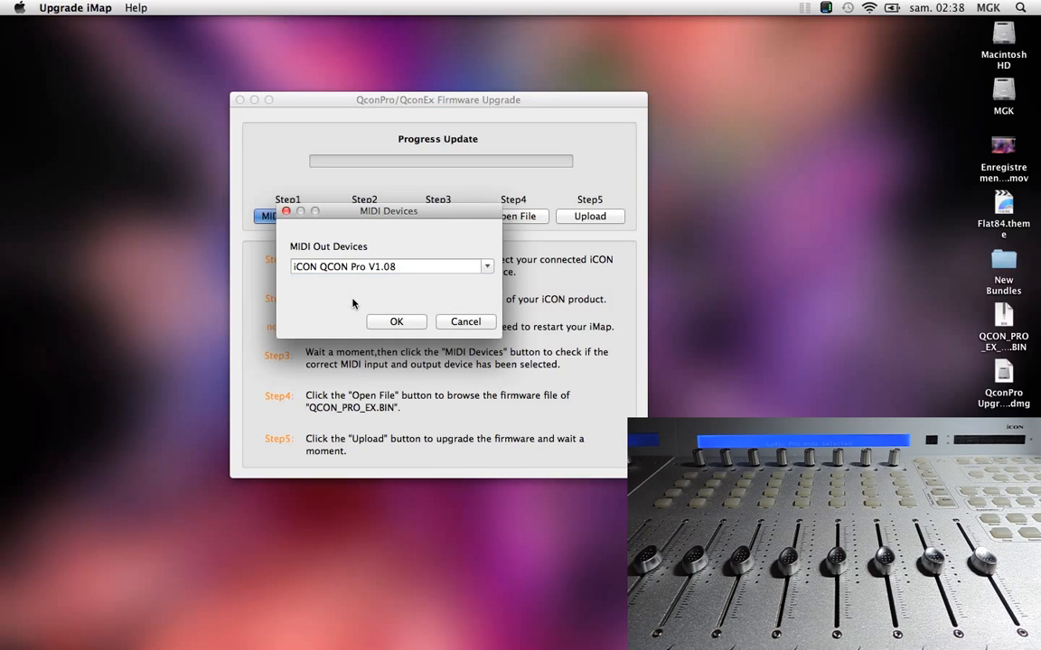
click(397, 321)
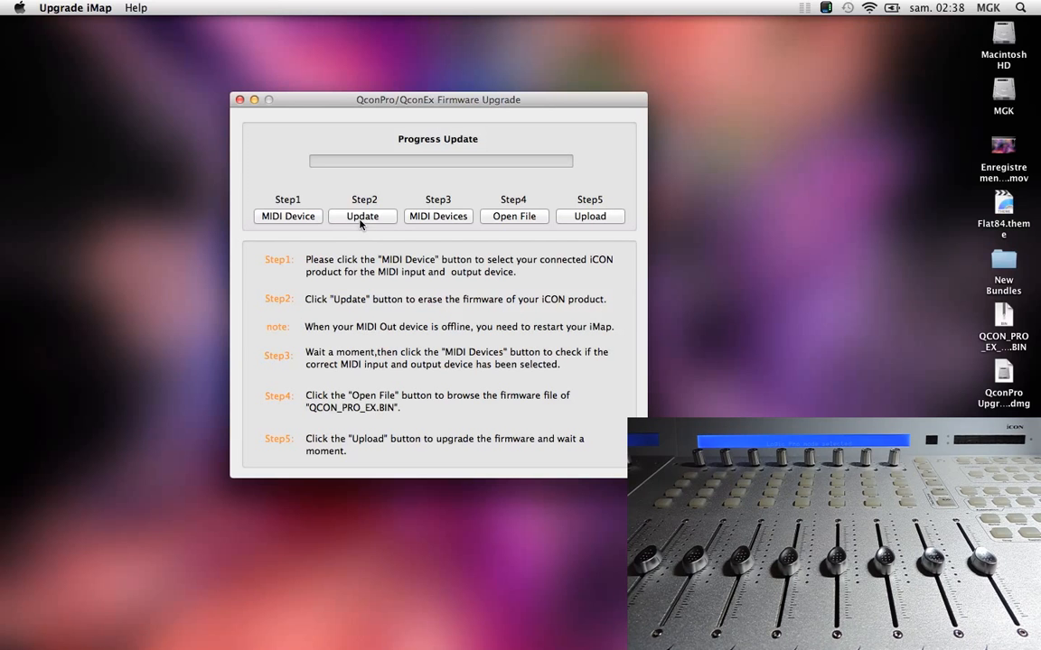
- Send the Update command to erase the controller's current firmware, and quit Upgrade iMap
click(361, 218)
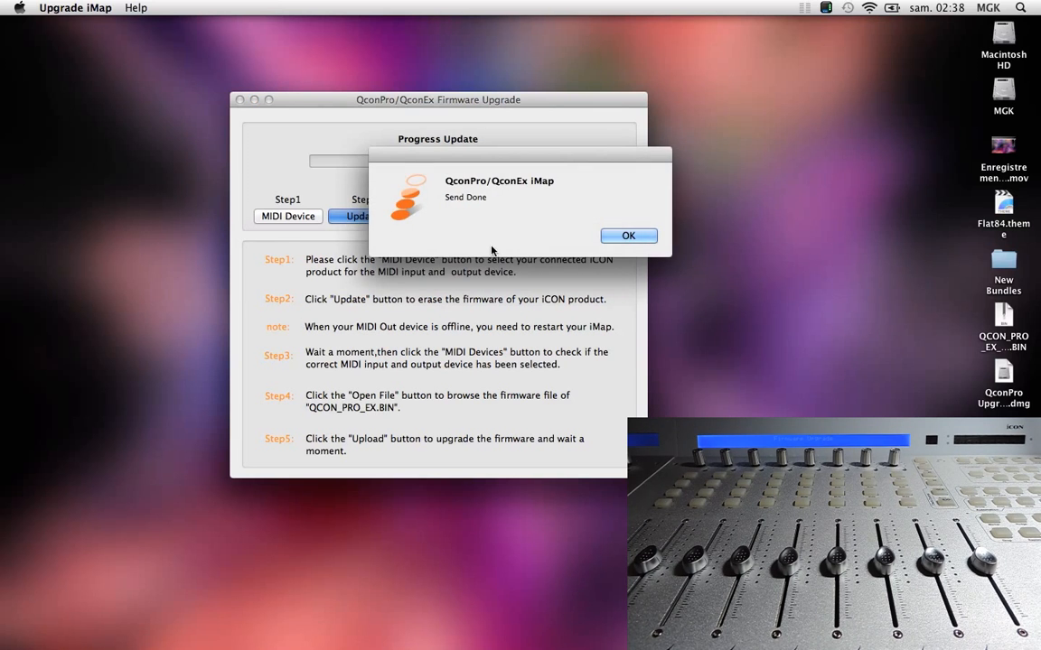
click(609, 235)
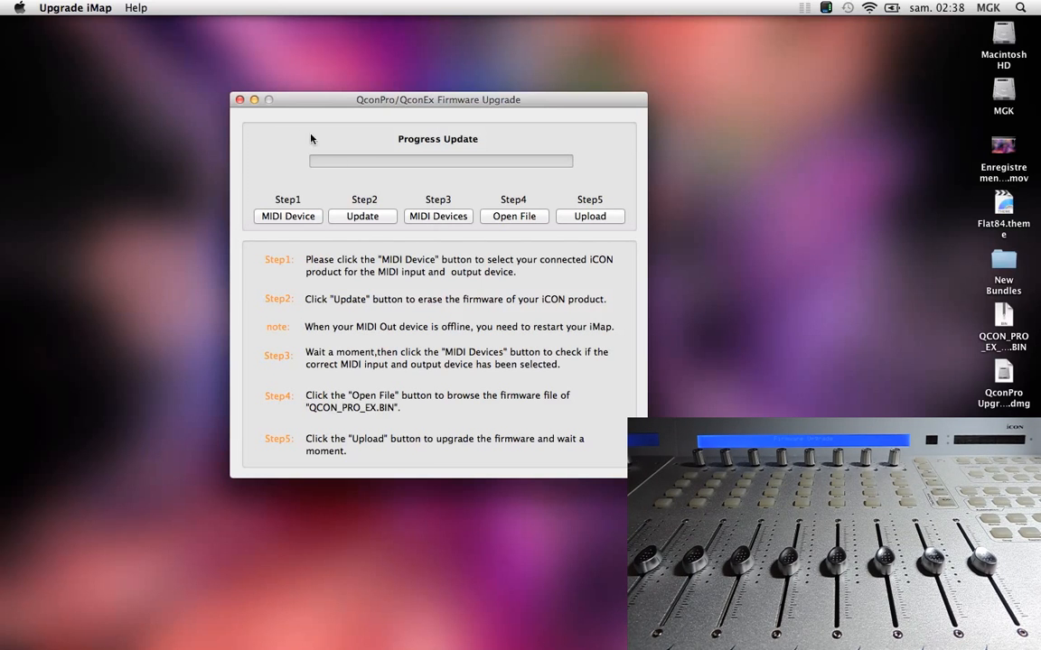
key(super+q)
- Set both the MIDI out and MIDI in devices for step 3 to iCON firmware upgrade v1.00
click(438, 216)
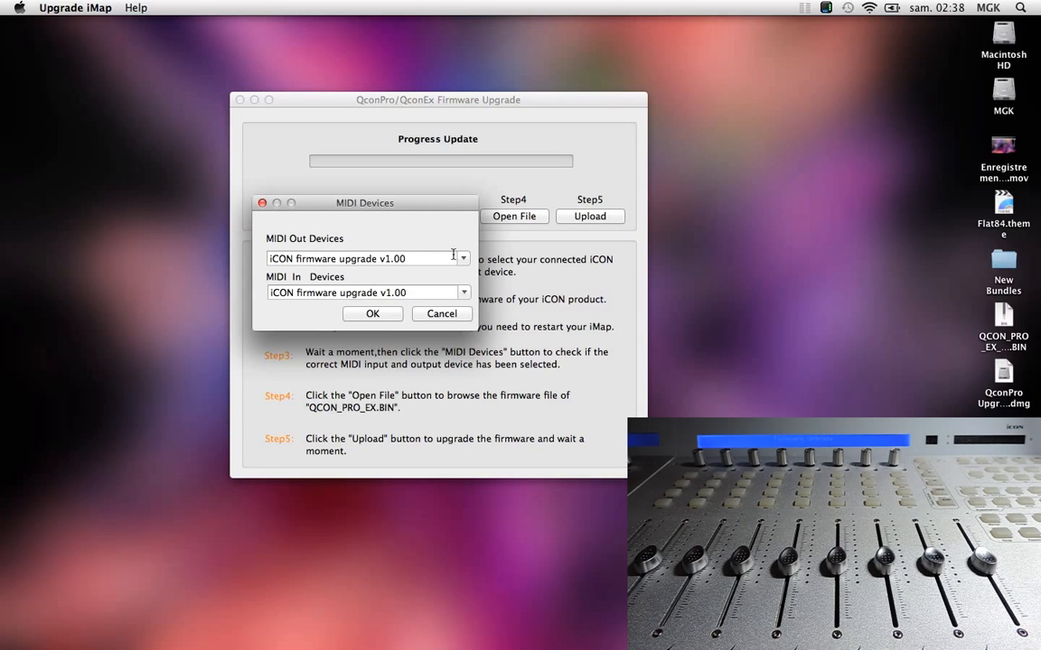
click(466, 262)
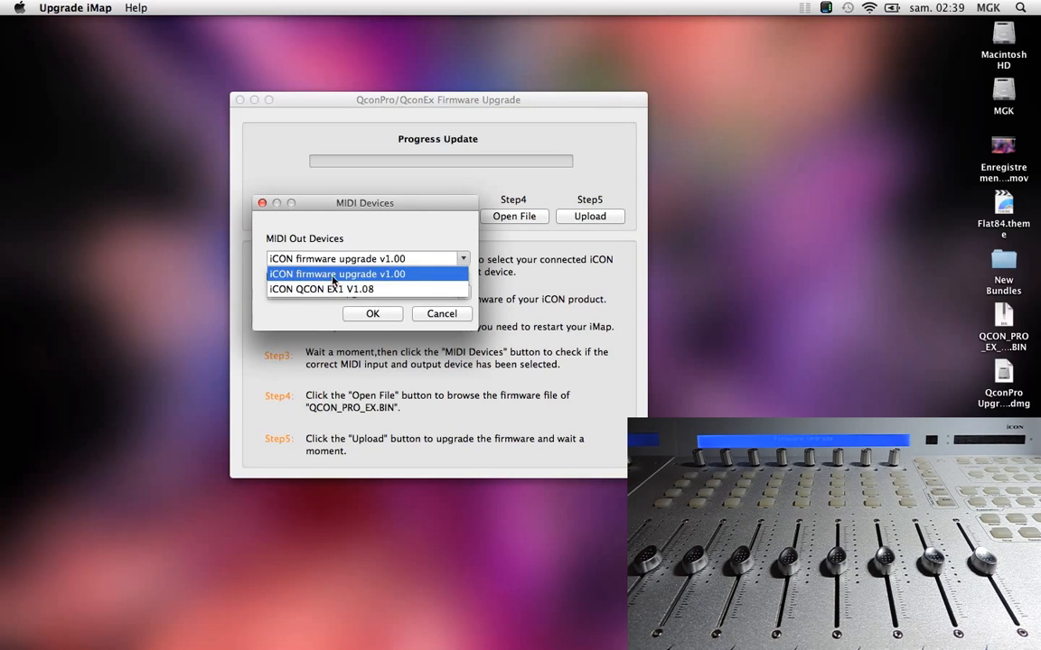
click(374, 276)
click(461, 295)
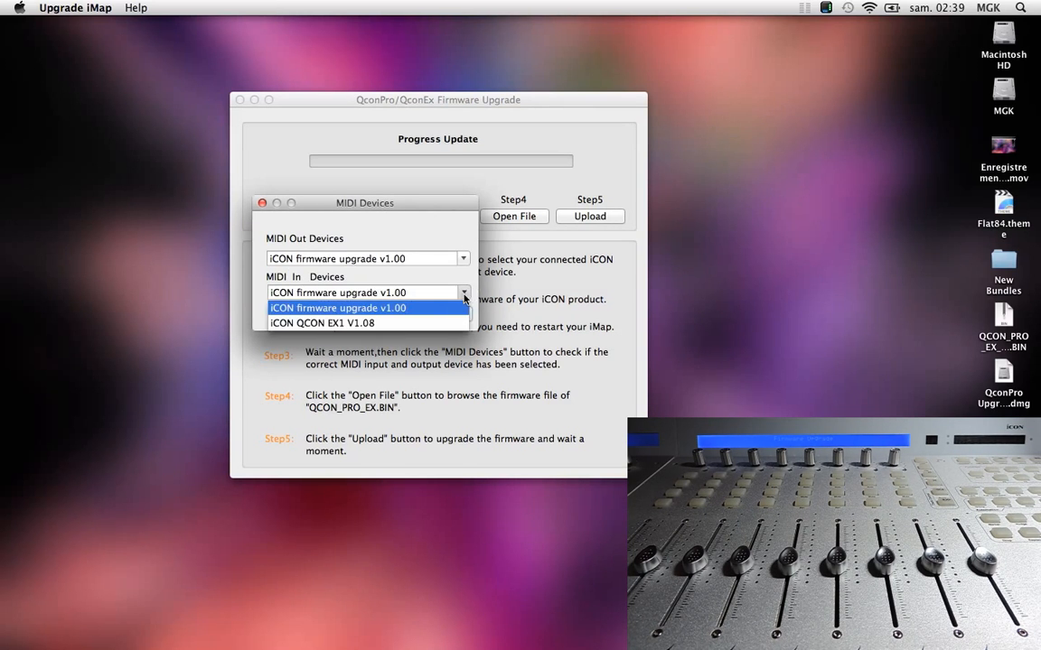
click(380, 309)
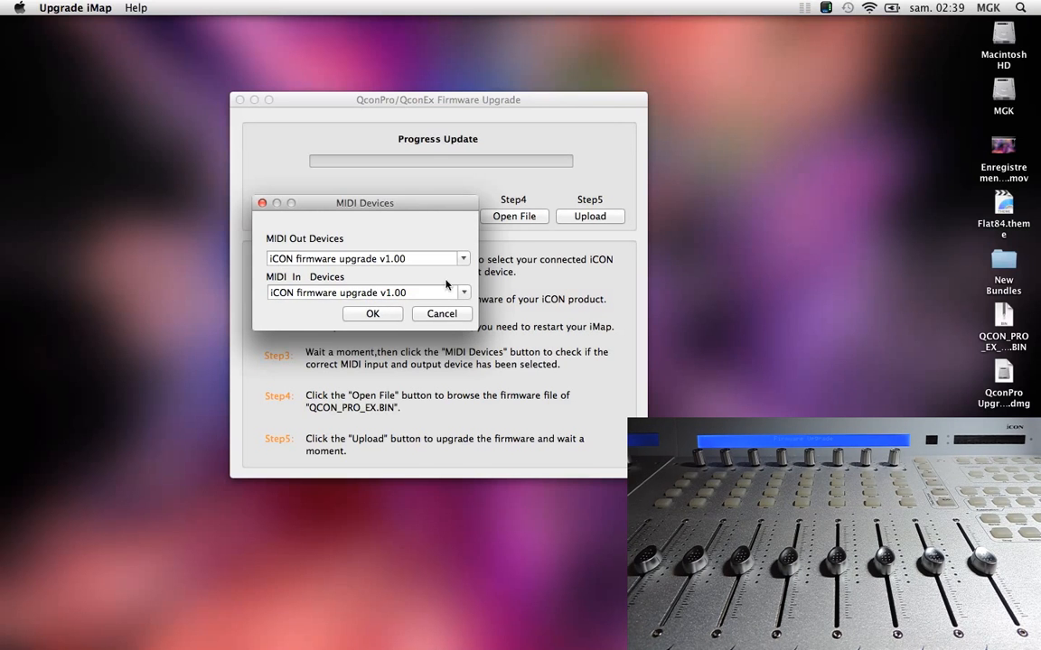
click(374, 313)
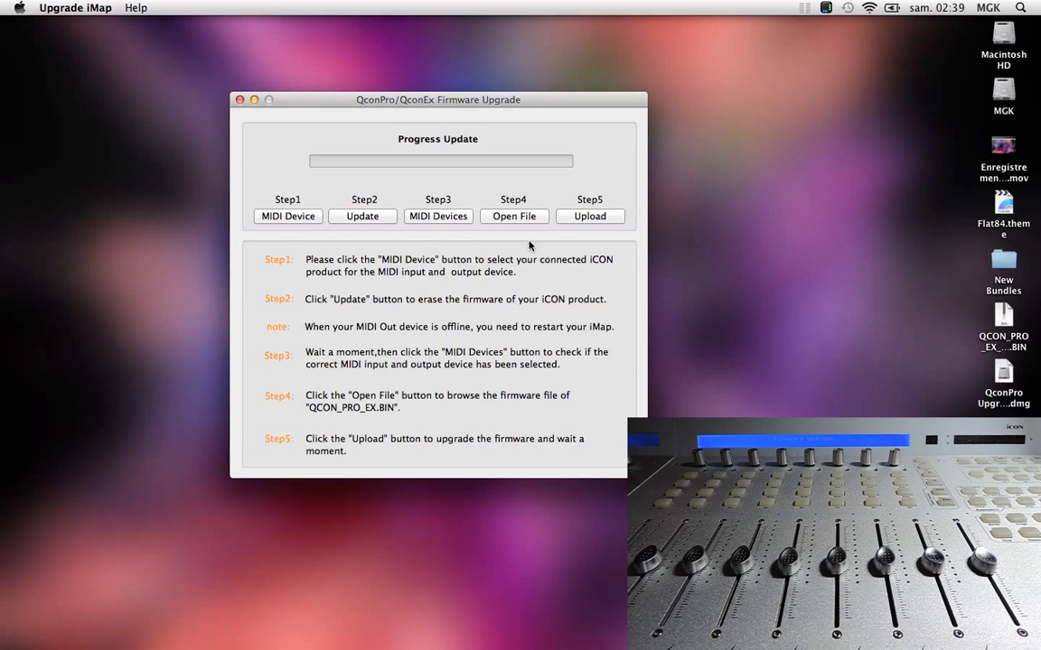
- Load the firmware file QCON_PRO_EX_V1.12.BIN from the Desktop
click(503, 217)
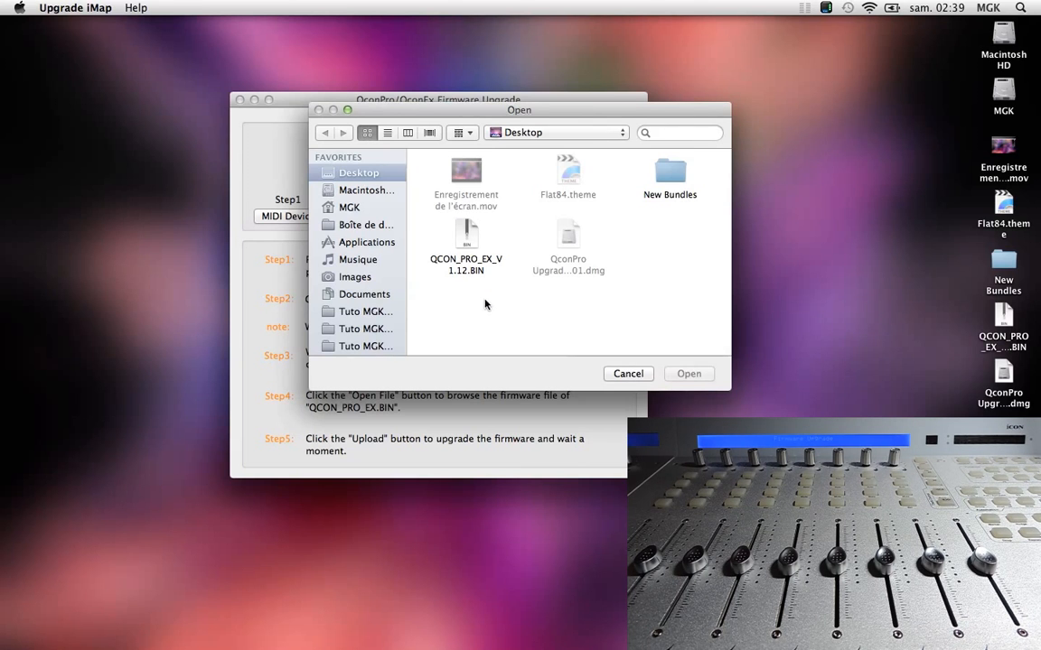
click(485, 237)
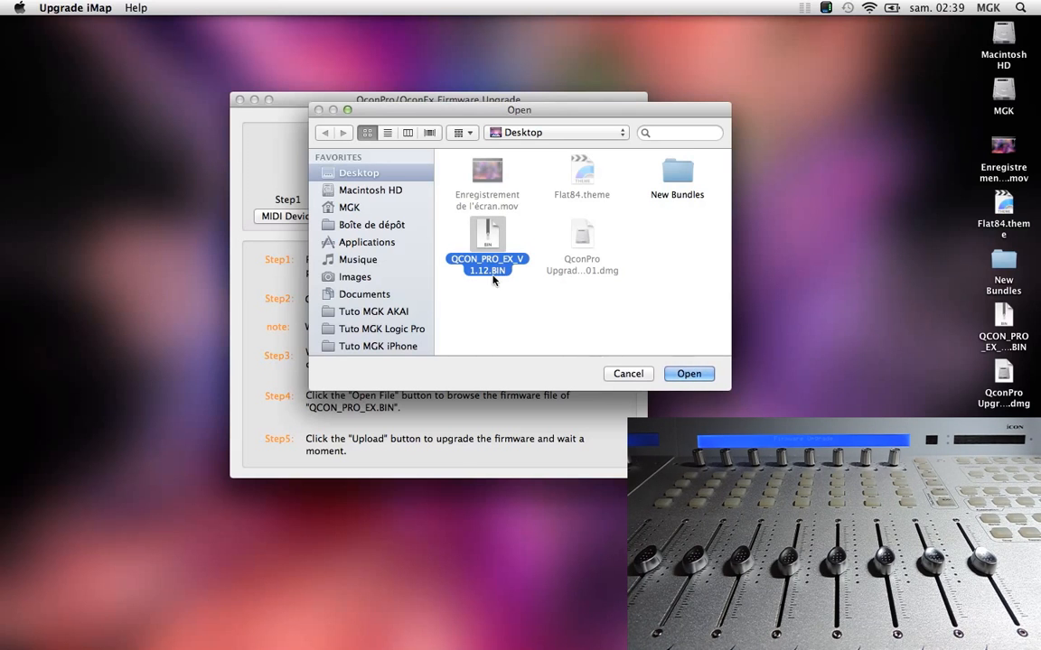
click(691, 374)
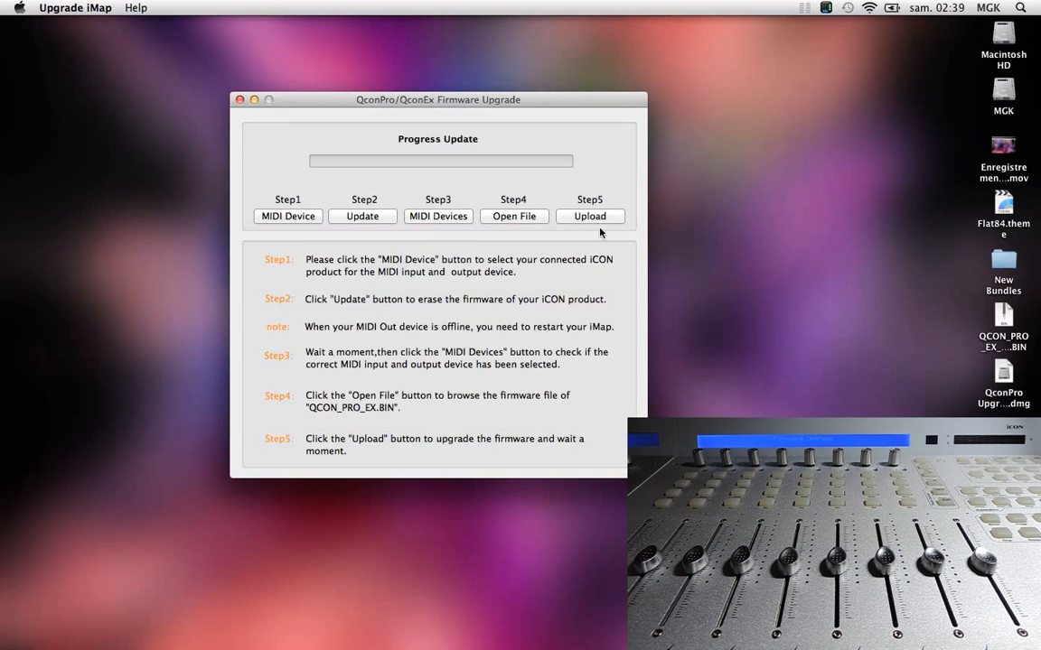
- Upload the loaded firmware to the controller, accepting the interruption warning and dismissing the final notice
click(587, 217)
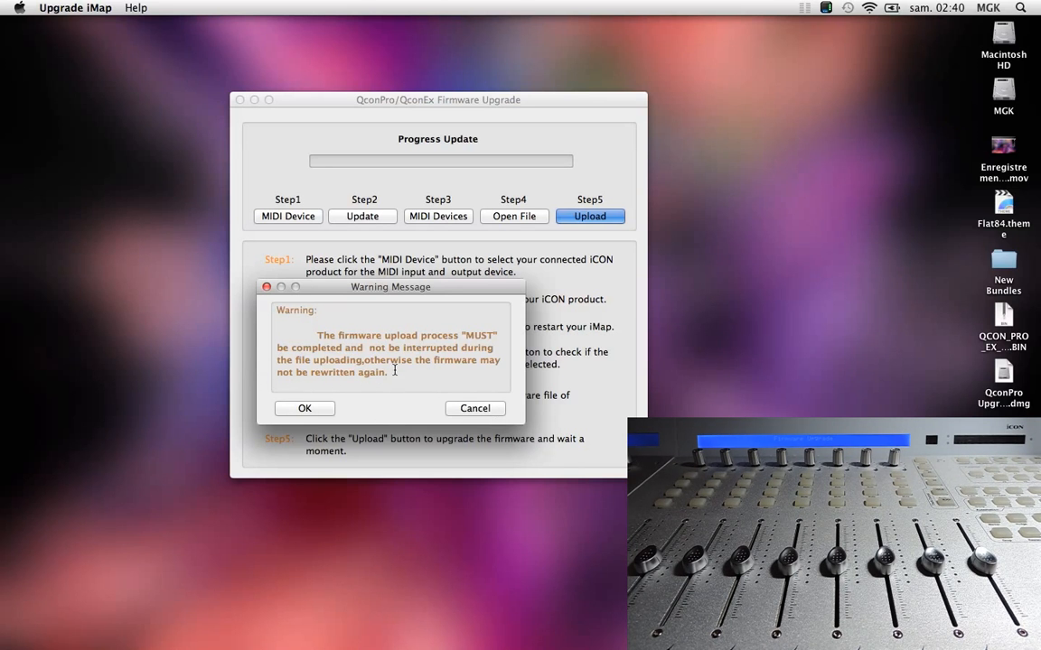
click(304, 408)
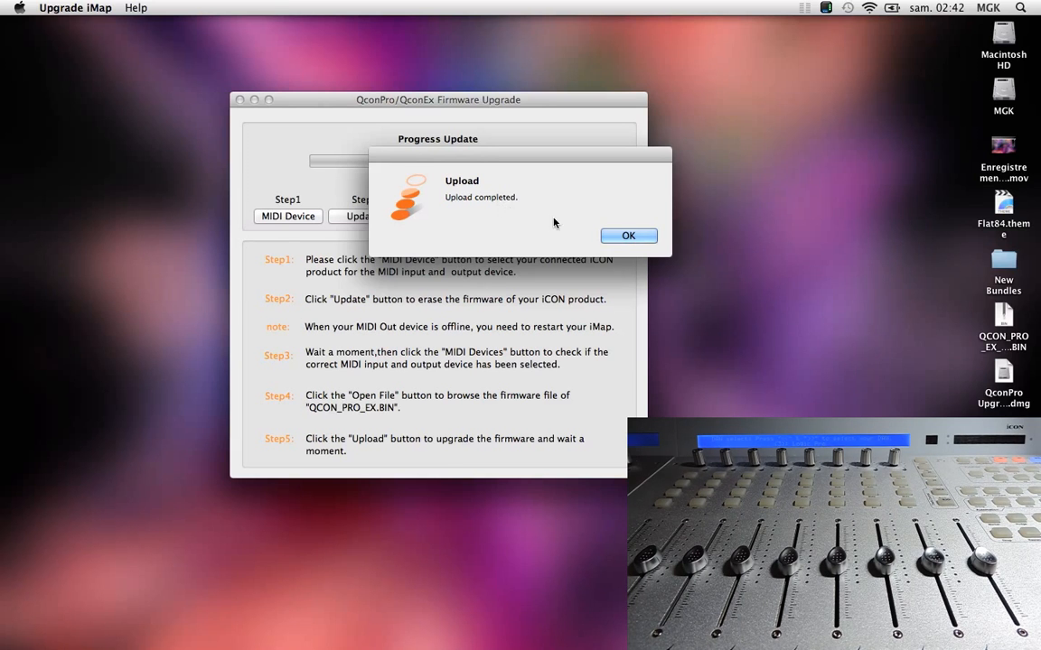
click(622, 235)
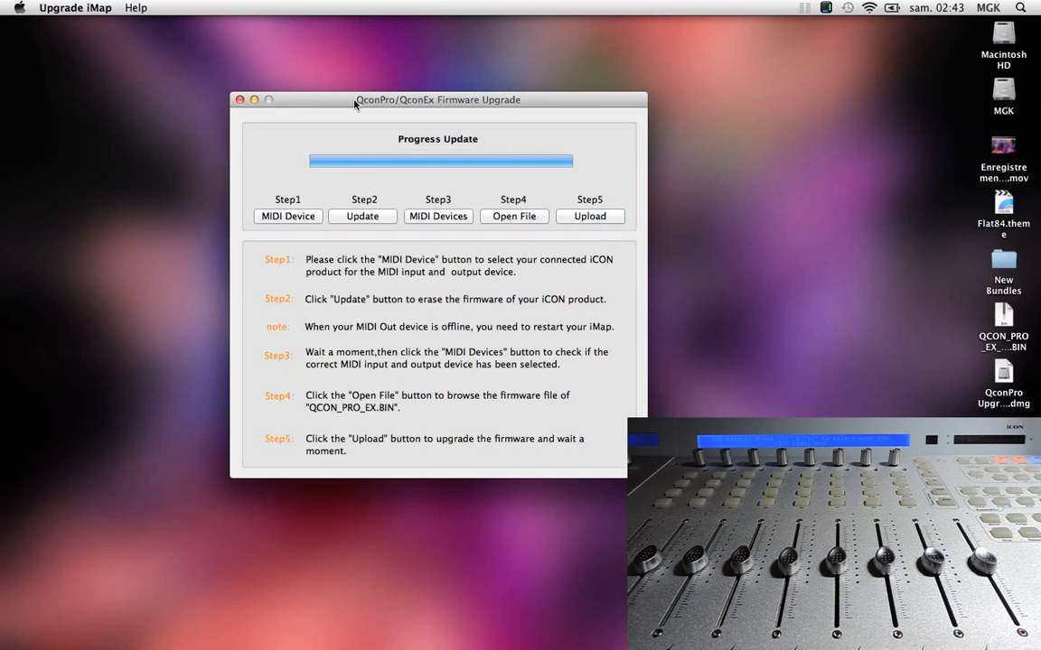